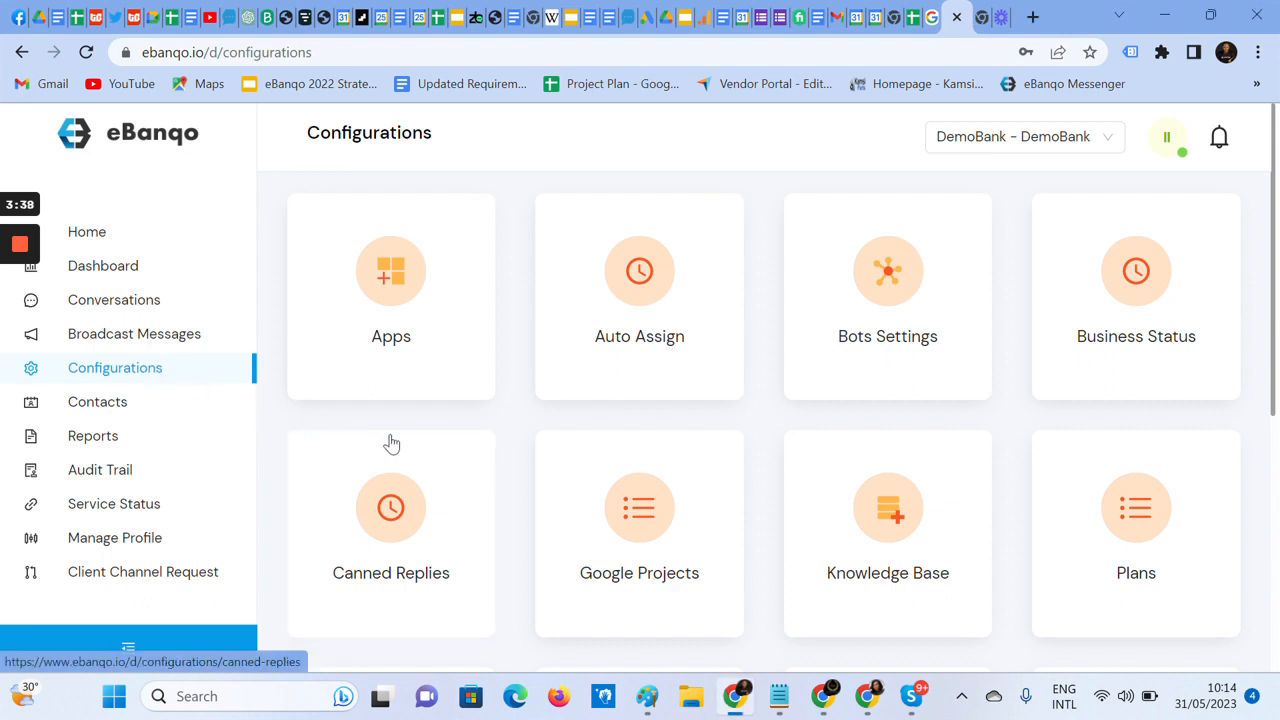
Open the Canned Replies configuration and review the existing replies in the list
{"action": "scroll", "coordinate": [480, 431], "scroll_direction": "down", "scroll_amount": 2}
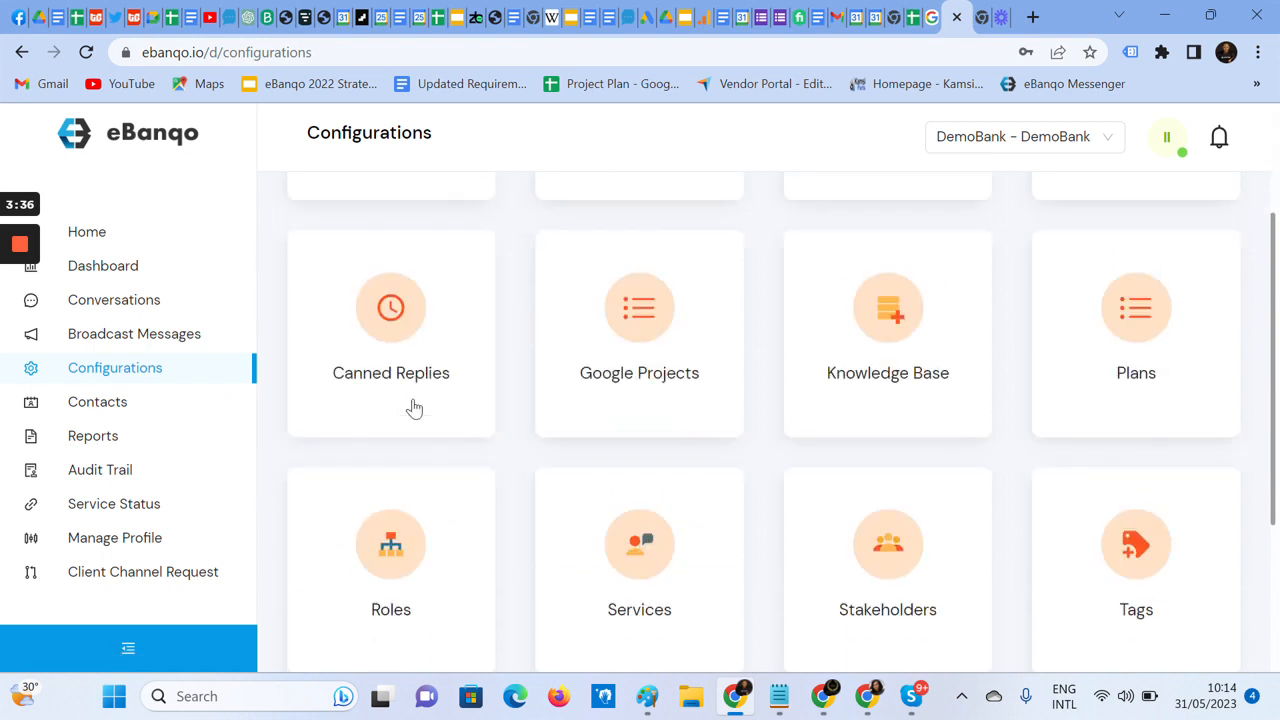
{"action": "left_click", "coordinate": [373, 347]}
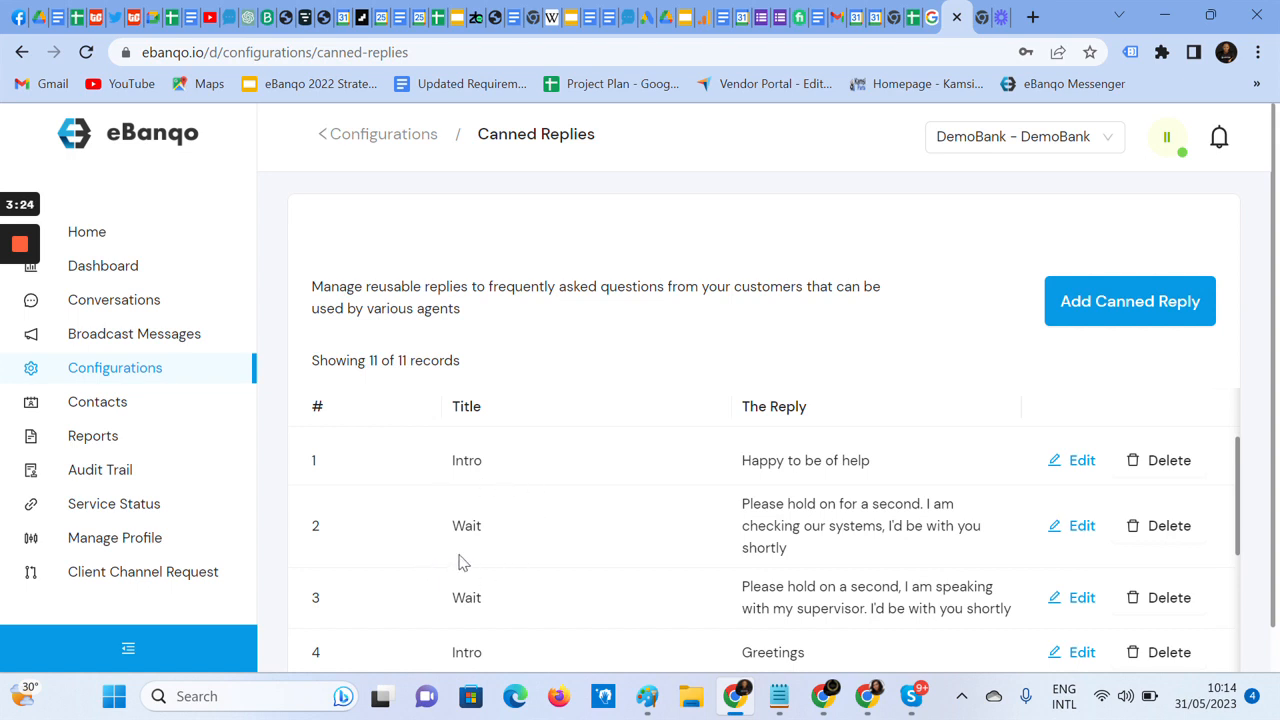
{"action": "scroll", "coordinate": [510, 560], "scroll_direction": "down", "scroll_amount": 2}
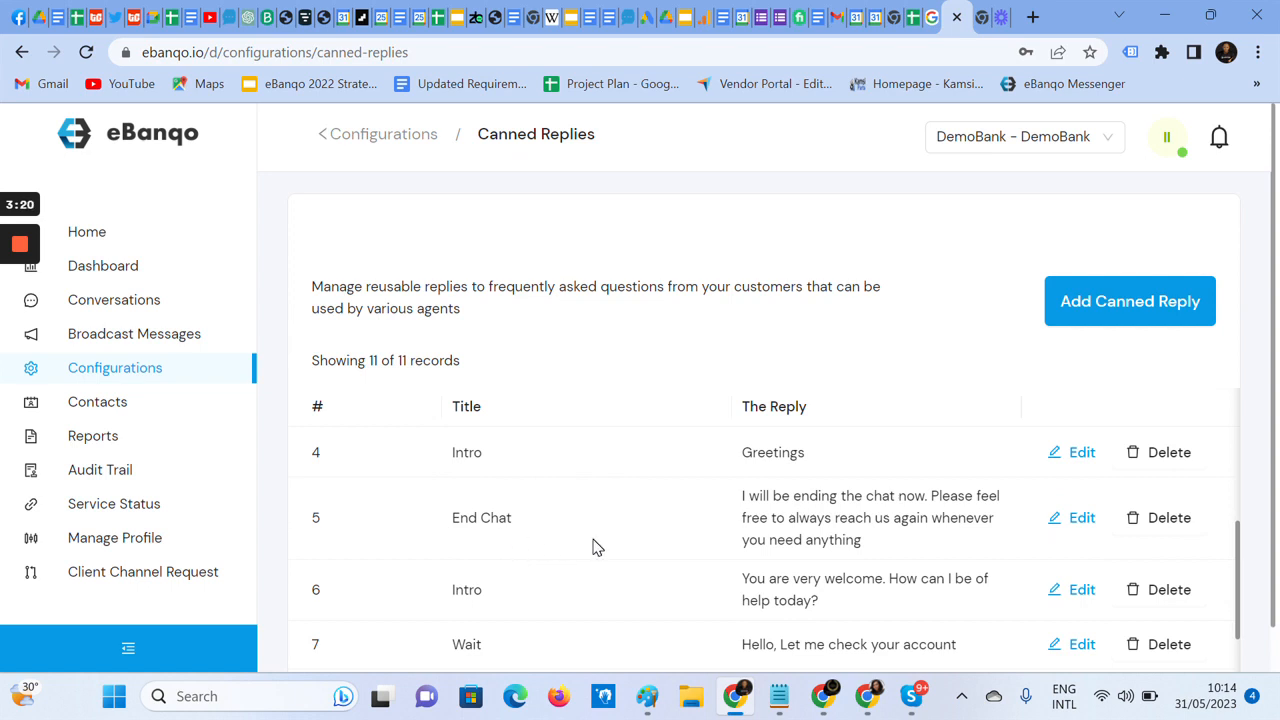
{"action": "scroll", "coordinate": [530, 635], "scroll_direction": "down", "scroll_amount": 5}
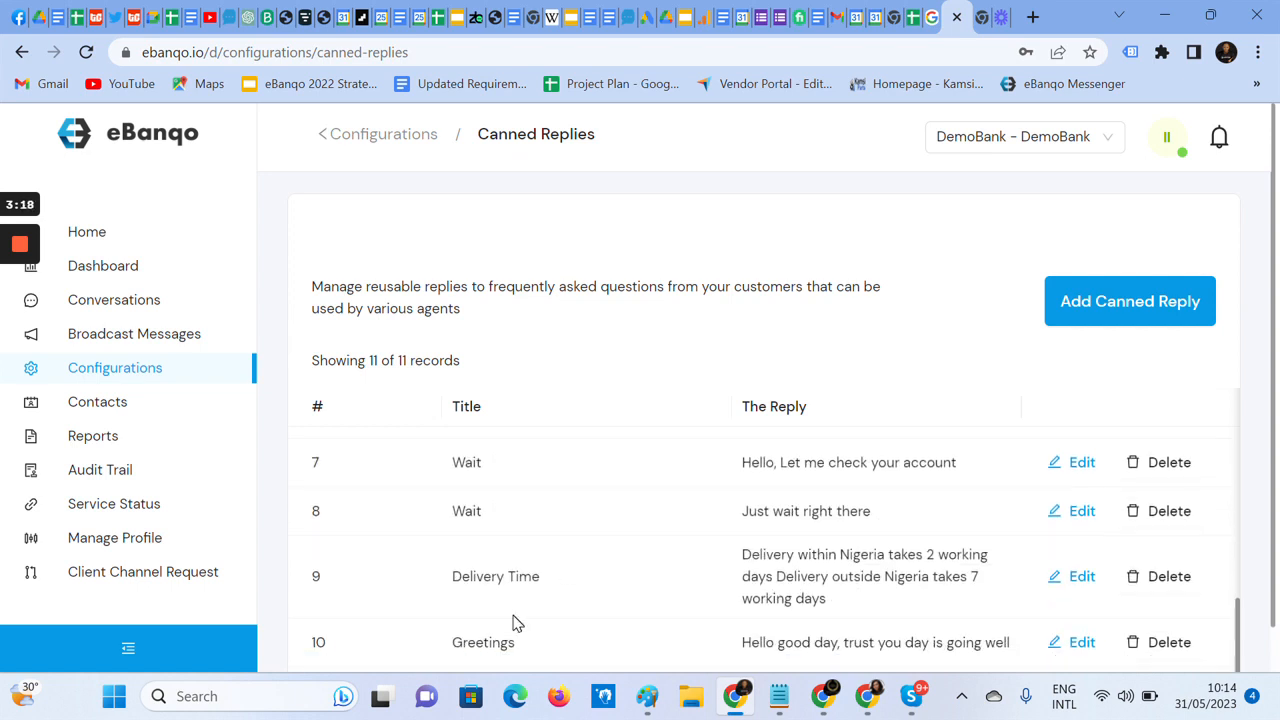
{"action": "scroll", "coordinate": [512, 622], "scroll_direction": "up", "scroll_amount": 5}
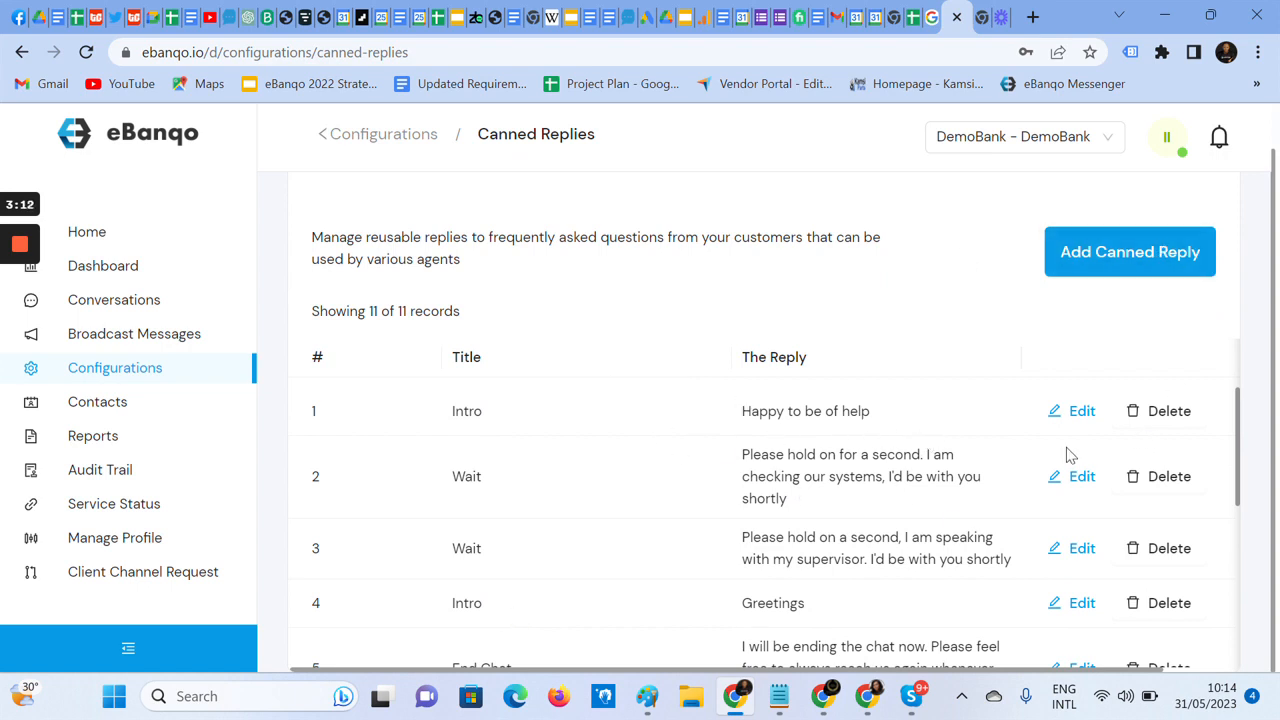
Open the first Intro reply, "Happy to be of help", for editing and save it
{"action": "left_click", "coordinate": [1083, 418]}
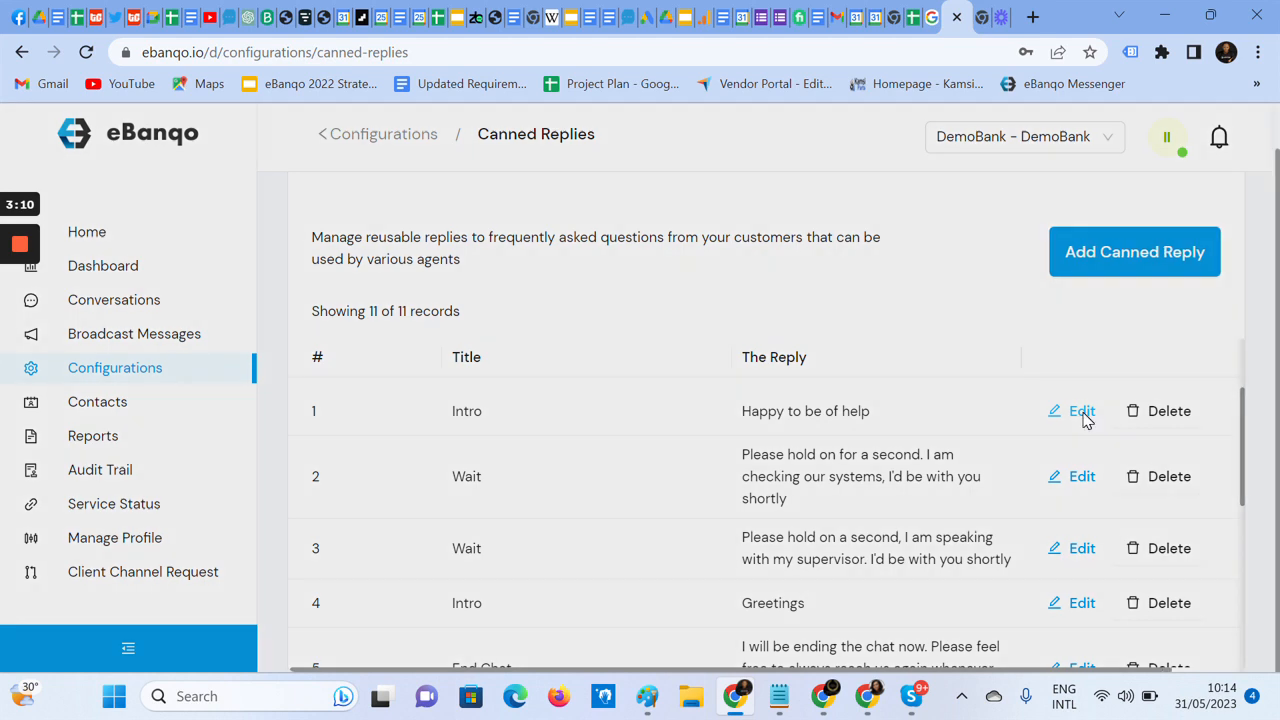
{"action": "left_click", "coordinate": [880, 470]}
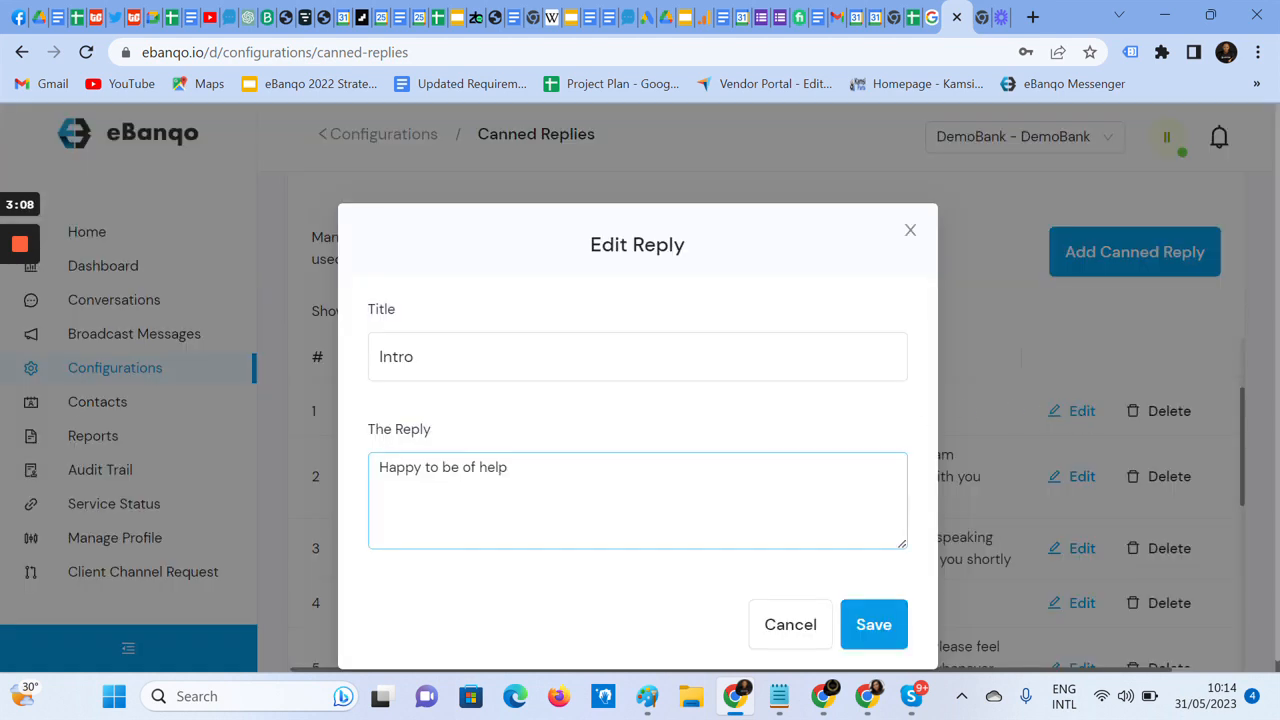
{"action": "left_click", "coordinate": [878, 624]}
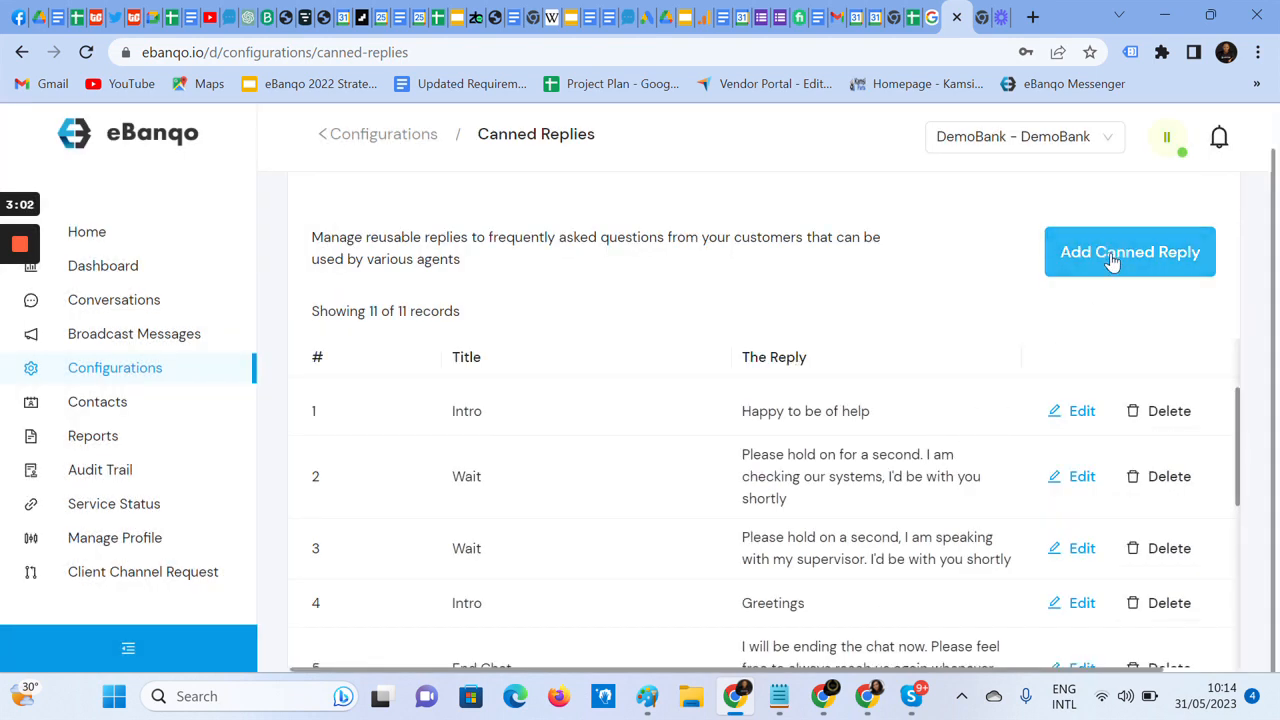
Start a new canned reply and title it "Intro"
{"action": "left_click", "coordinate": [1112, 260]}
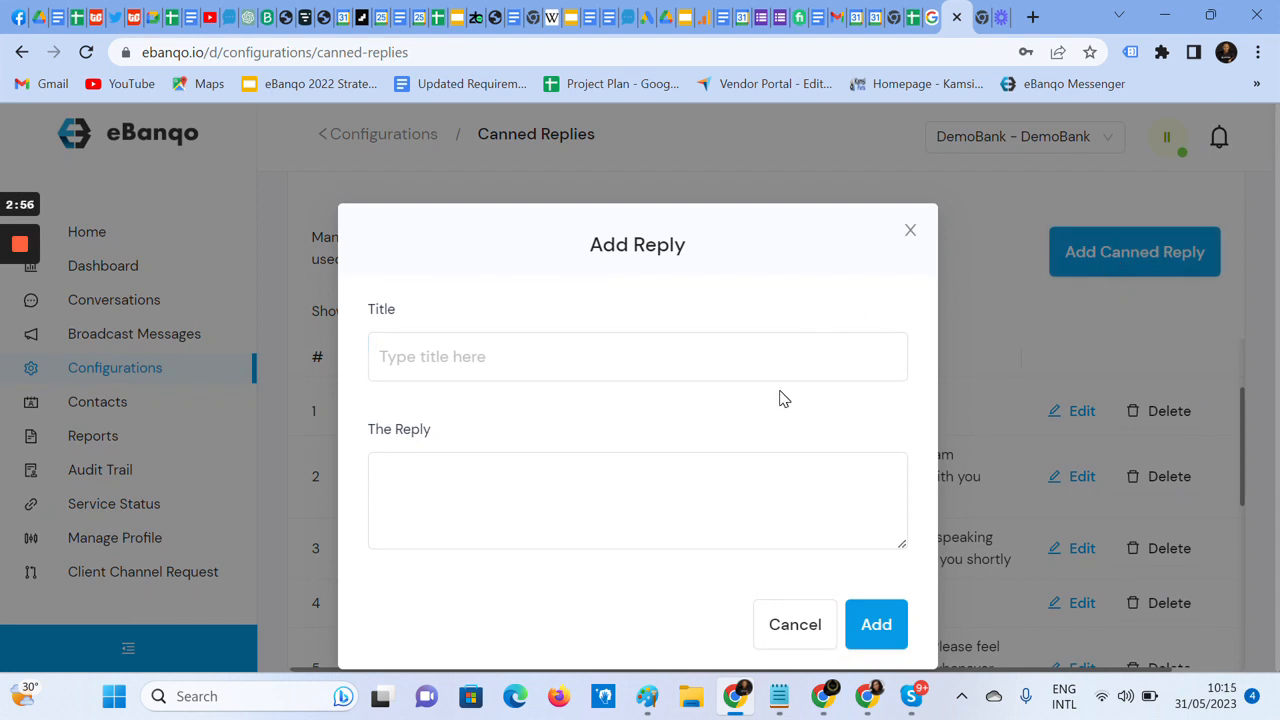
{"action": "left_click", "coordinate": [548, 340]}
{"action": "key", "text": "Tab"}
{"action": "left_click", "coordinate": [638, 357]}
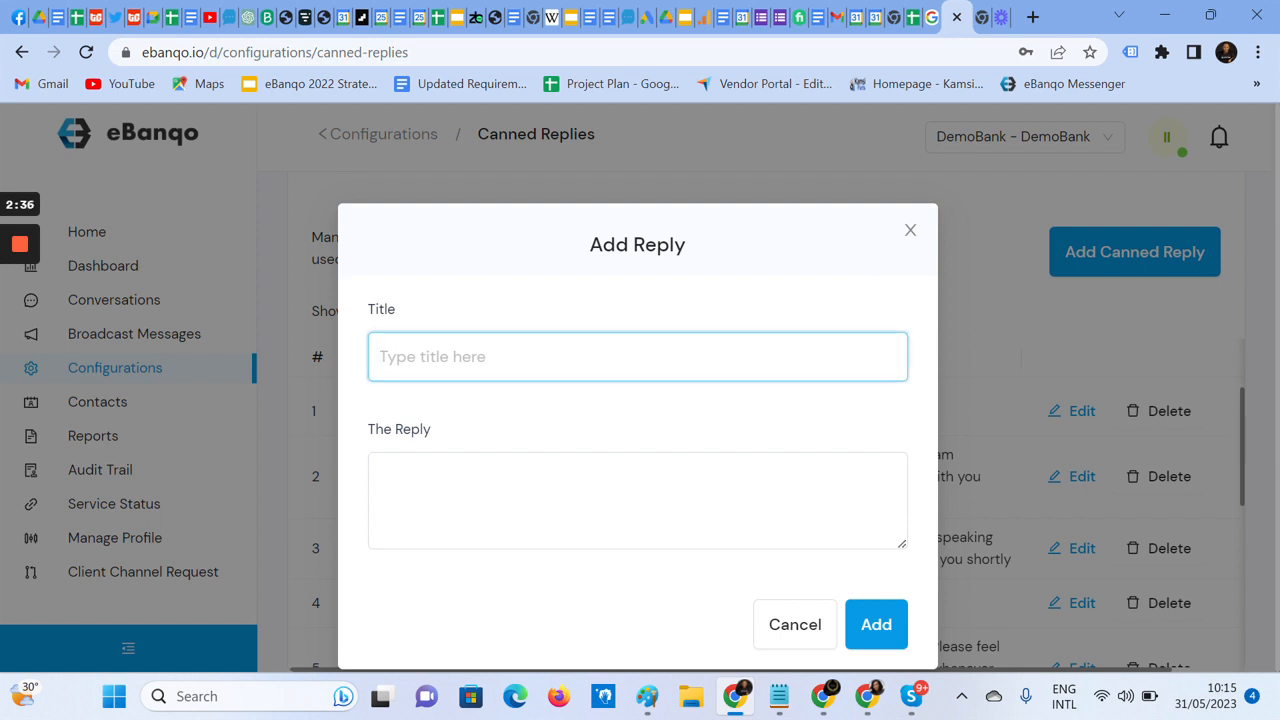
{"action": "type", "text": "Intro"}
Enter "Thank you for you time, How may we help you today" as the reply text
{"action": "left_click", "coordinate": [625, 498]}
{"action": "type", "text": "Thank you for you time, How may we help you today"}
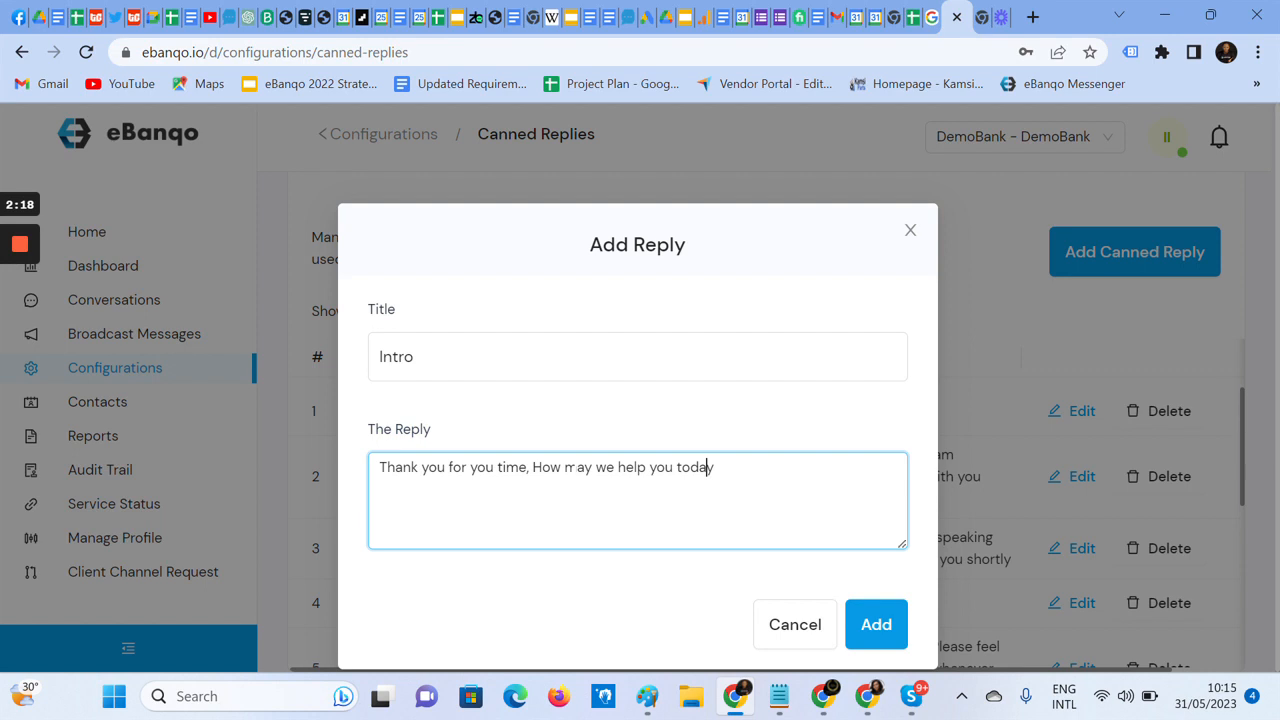
Replace "you time" in the reply text with "reaching out to us"
{"action": "key", "text": "ctrl+Left"}
{"action": "key", "text": "ctrl+Left"}
{"action": "key", "text": "ctrl+Left"}
{"action": "key", "text": "ctrl+Left"}
{"action": "key", "text": "ctrl+Left"}
{"action": "key", "text": "ctrl+Left"}
{"action": "key", "text": "ctrl+Left"}
{"action": "key", "text": "ctrl+Left"}
{"action": "key", "text": "Left"}
{"action": "key", "text": "Left"}
{"action": "key", "text": "Left"}
{"action": "key", "text": "Left"}
{"action": "key", "text": "Delete"}
{"action": "key", "text": "Delete"}
{"action": "key", "text": "Delete"}
{"action": "key", "text": "Delete"}
{"action": "key", "text": "Delete"}
{"action": "key", "text": "Delete"}
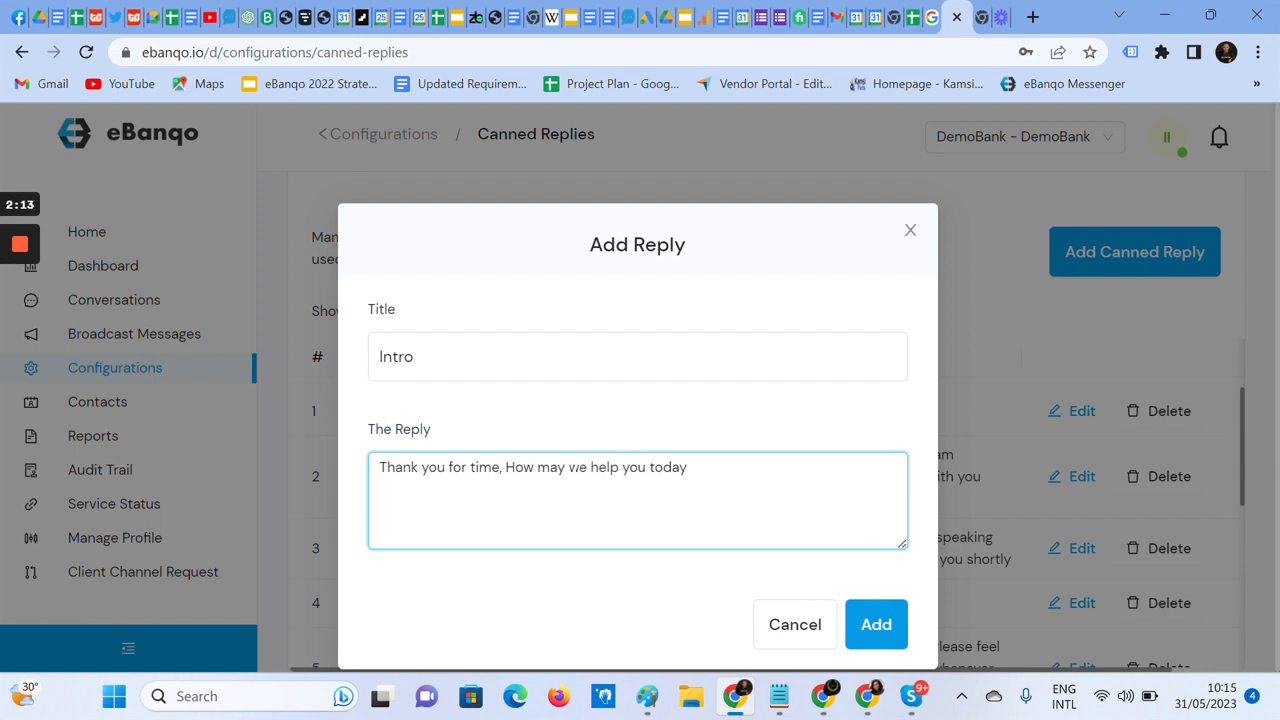
{"action": "key", "text": "Delete"}
{"action": "key", "text": "Delete"}
{"action": "key", "text": "Delete"}
{"action": "type", "text": "reach"}
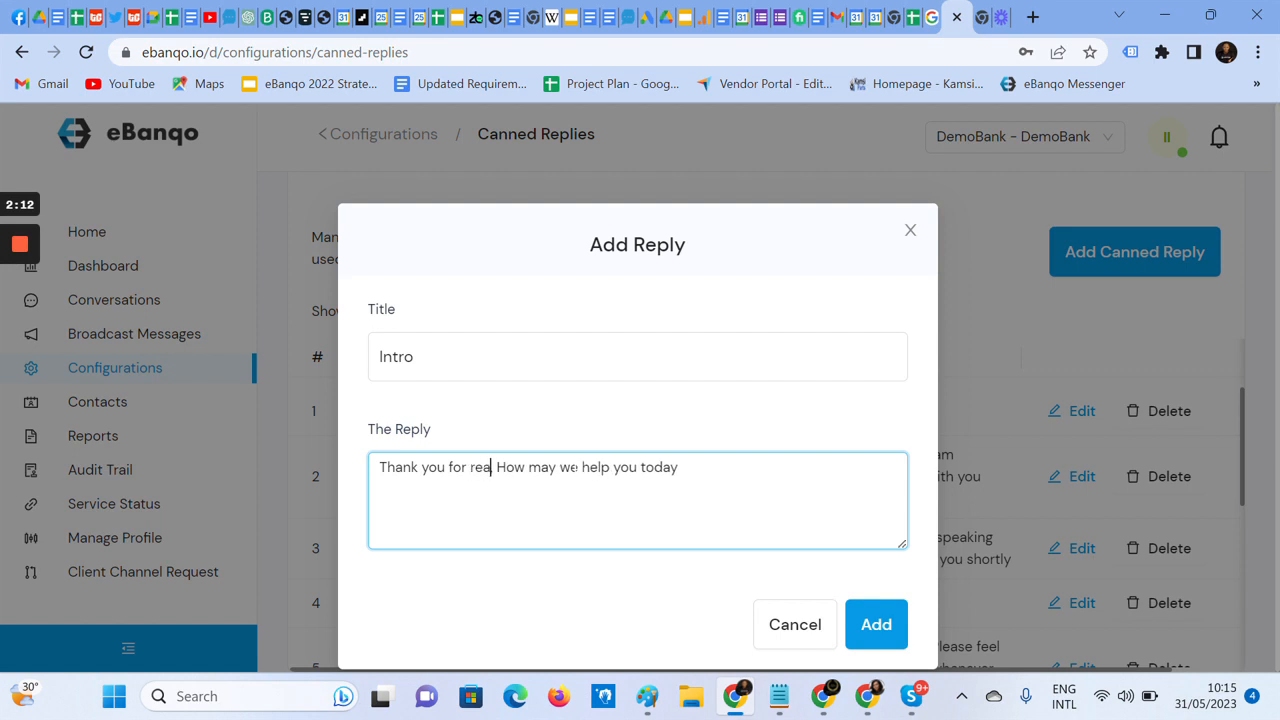
{"action": "type", "text": "ing out to"}
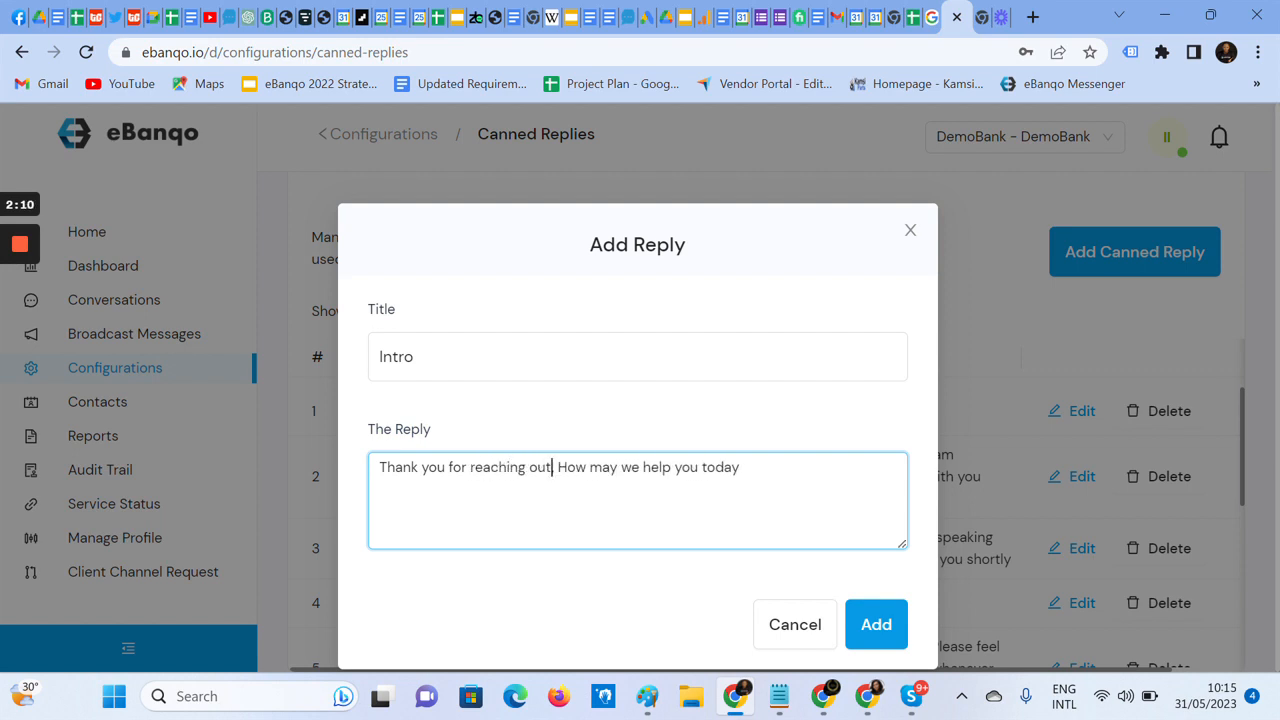
{"action": "type", "text": " us"}
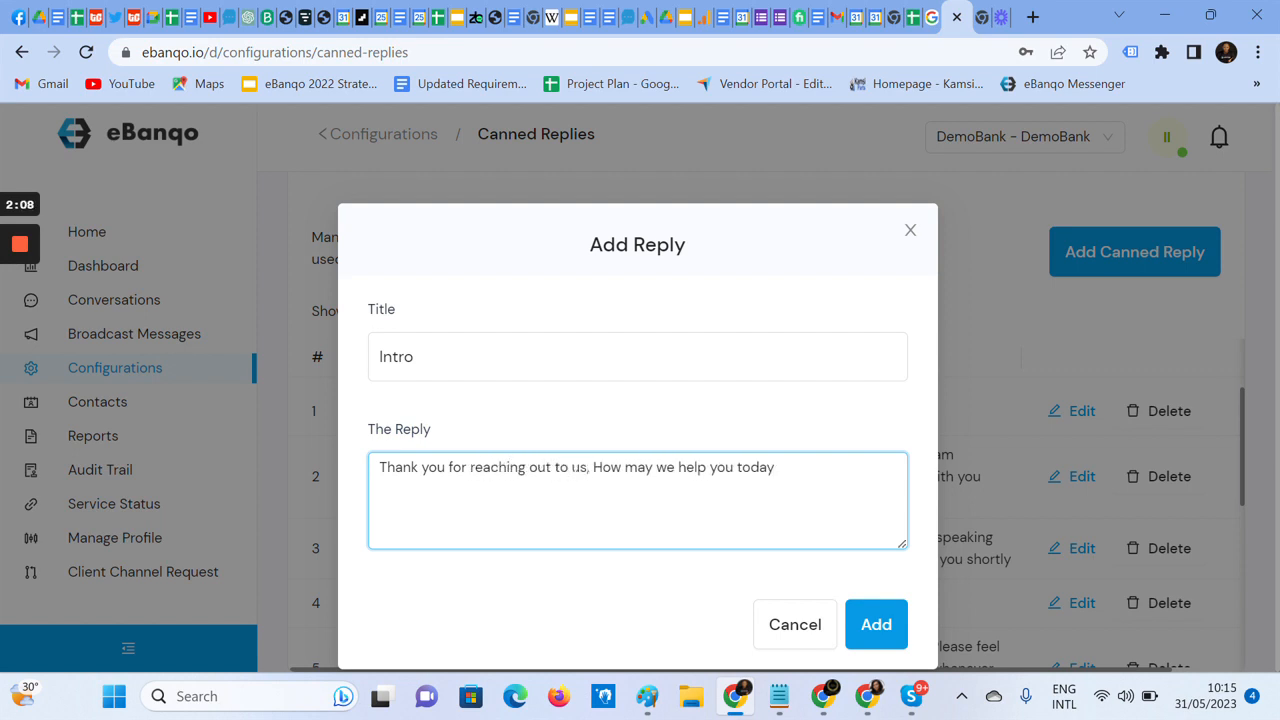
{"action": "type", "text": ","}
Change "How" to lowercase "how" in the reply text and add the canned reply
{"action": "key", "text": "Delete"}
{"action": "type", "text": "h"}
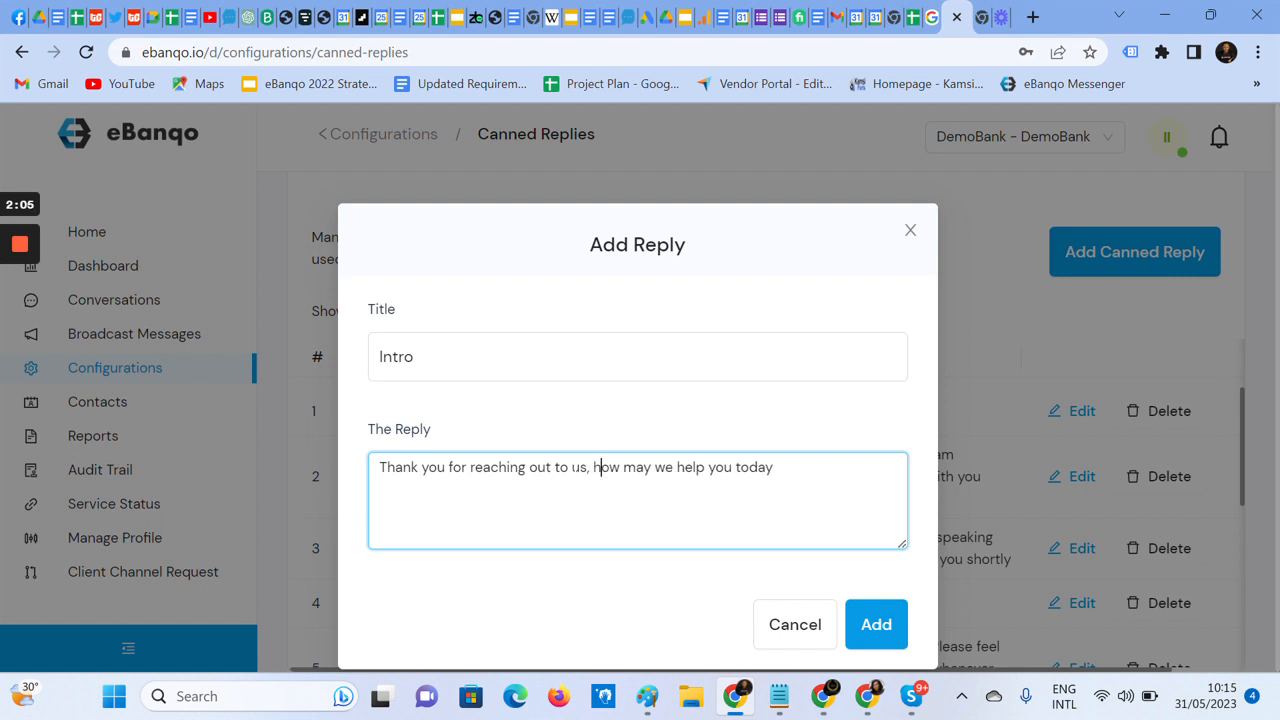
{"action": "left_click", "coordinate": [866, 622]}
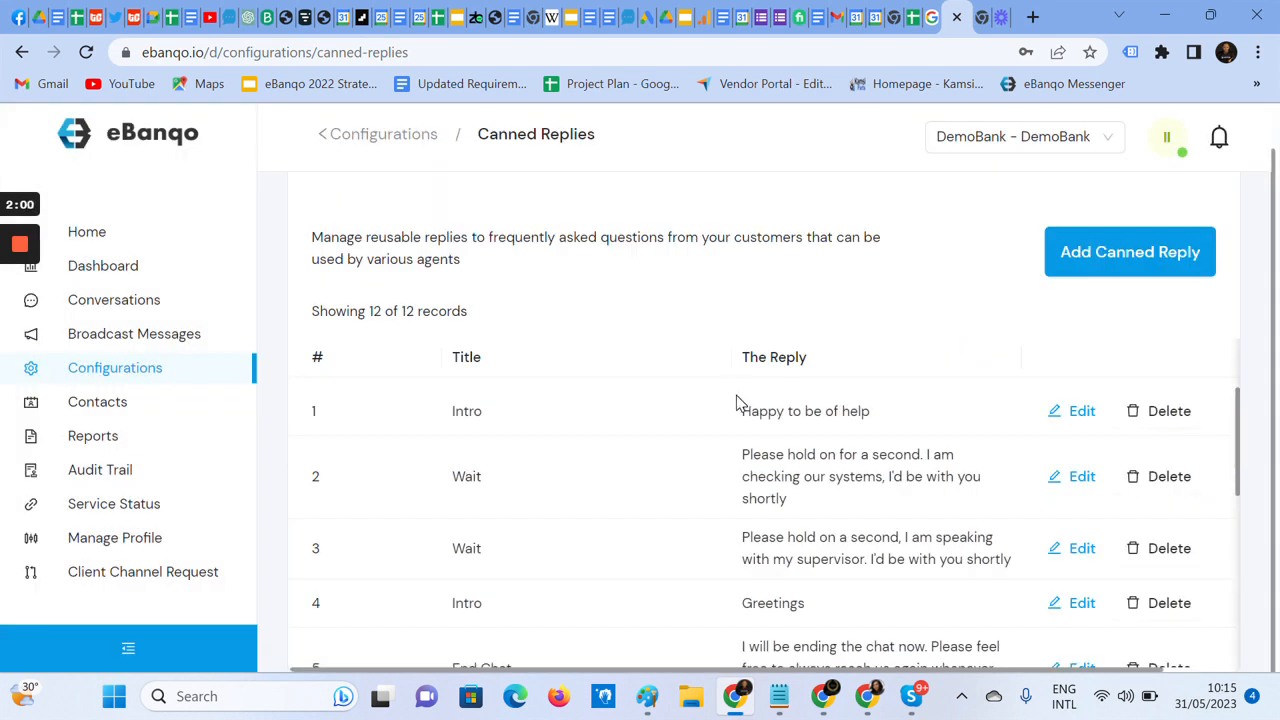
Look through the canned replies list to check the newly added Intro entry
{"action": "scroll", "coordinate": [737, 402], "scroll_direction": "down", "scroll_amount": 1}
{"action": "scroll", "coordinate": [730, 430], "scroll_direction": "down", "scroll_amount": 1}
{"action": "scroll", "coordinate": [726, 445], "scroll_direction": "down", "scroll_amount": 3}
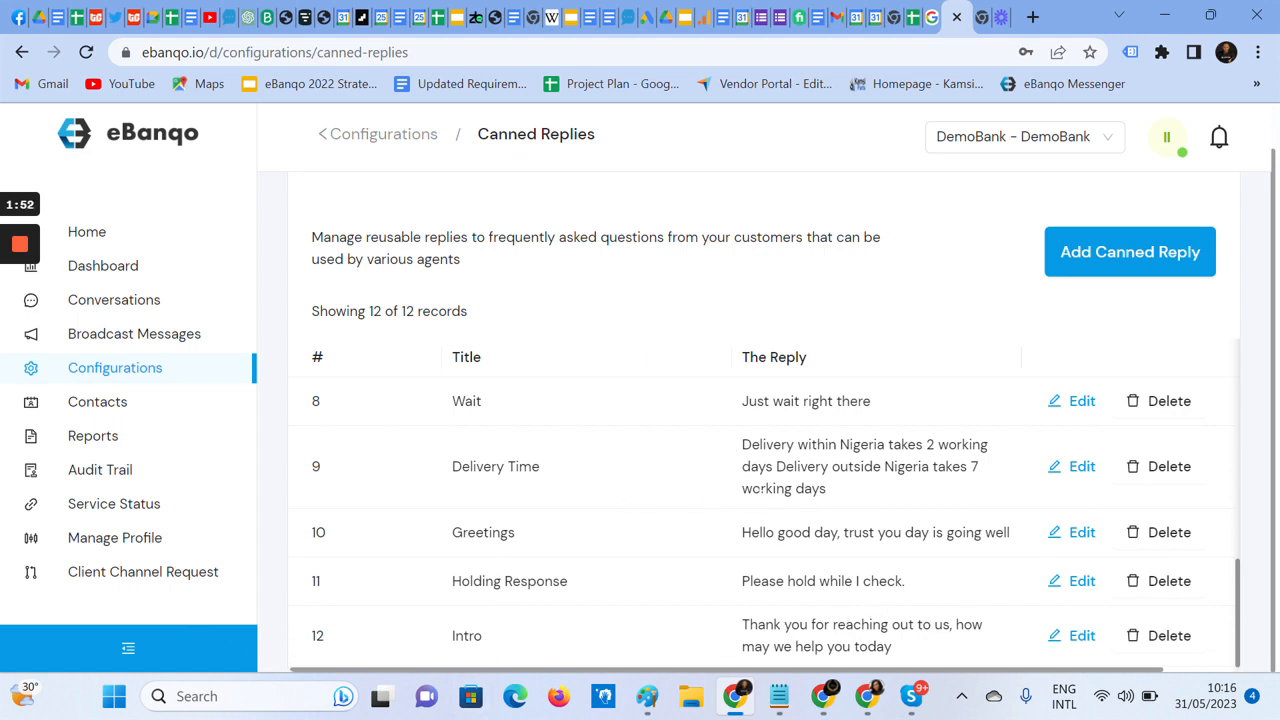
{"action": "scroll", "coordinate": [564, 486], "scroll_direction": "up", "scroll_amount": 5}
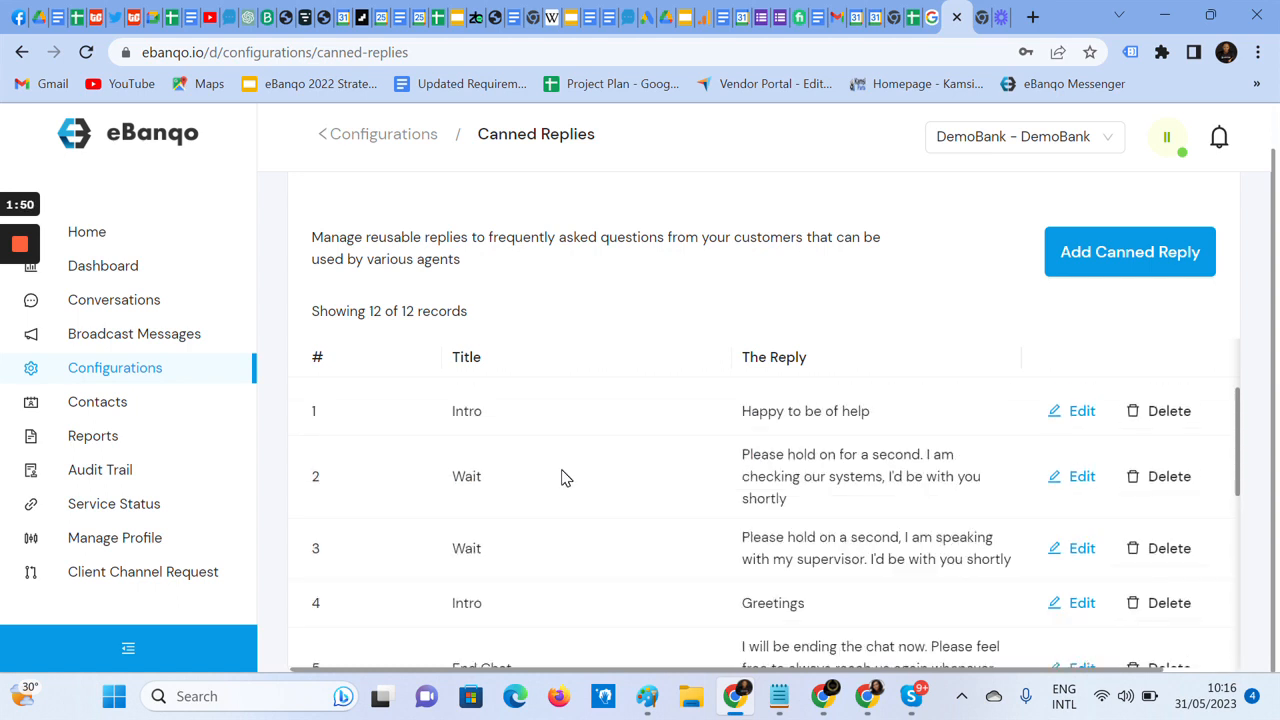
{"action": "scroll", "coordinate": [560, 476], "scroll_direction": "up", "scroll_amount": 1}
{"action": "scroll", "coordinate": [605, 455], "scroll_direction": "down", "scroll_amount": 3}
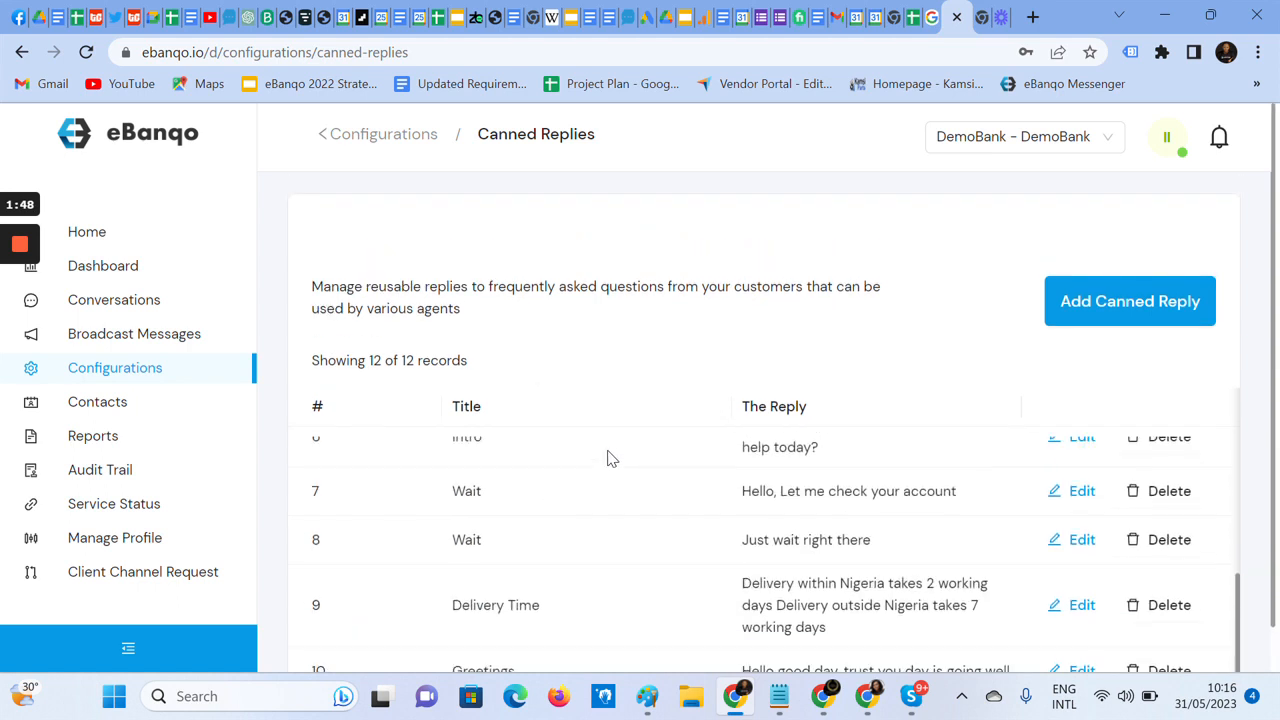
Open the waiting WhatsApp customer's conversation in the Conversations support queue and start chatting
{"action": "left_click", "coordinate": [115, 305]}
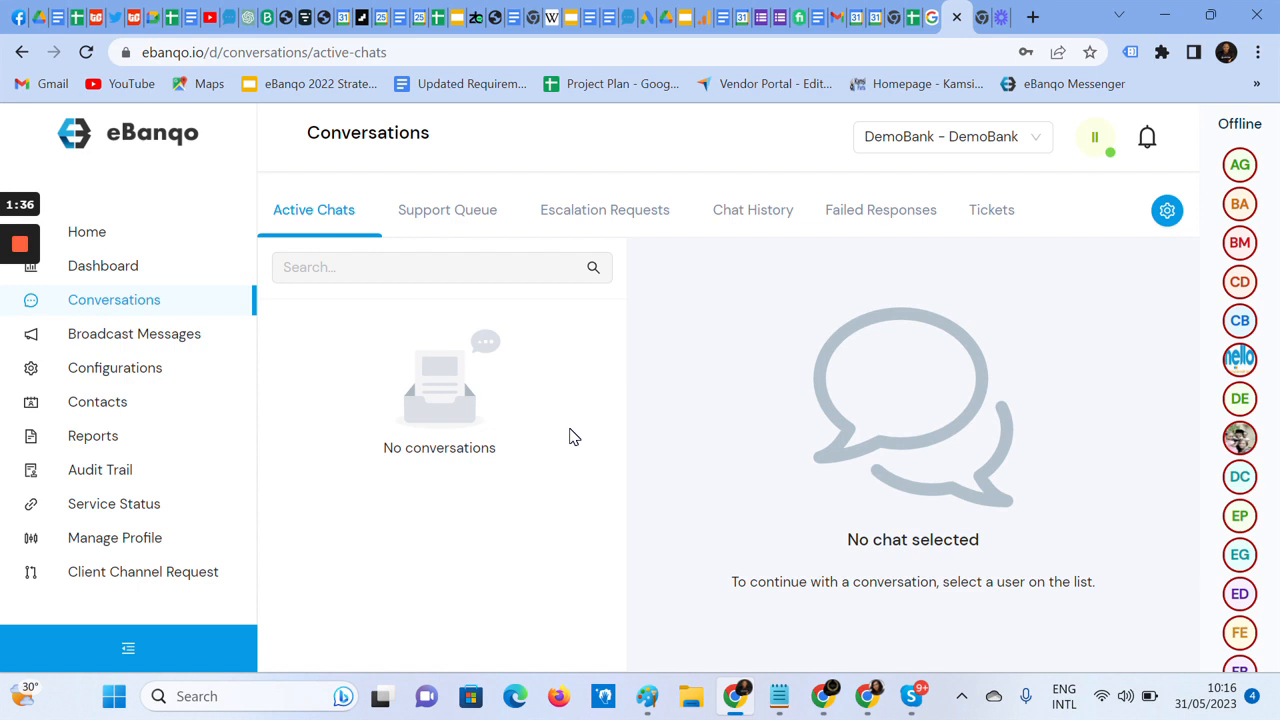
{"action": "mouse_move", "coordinate": [24, 244]}
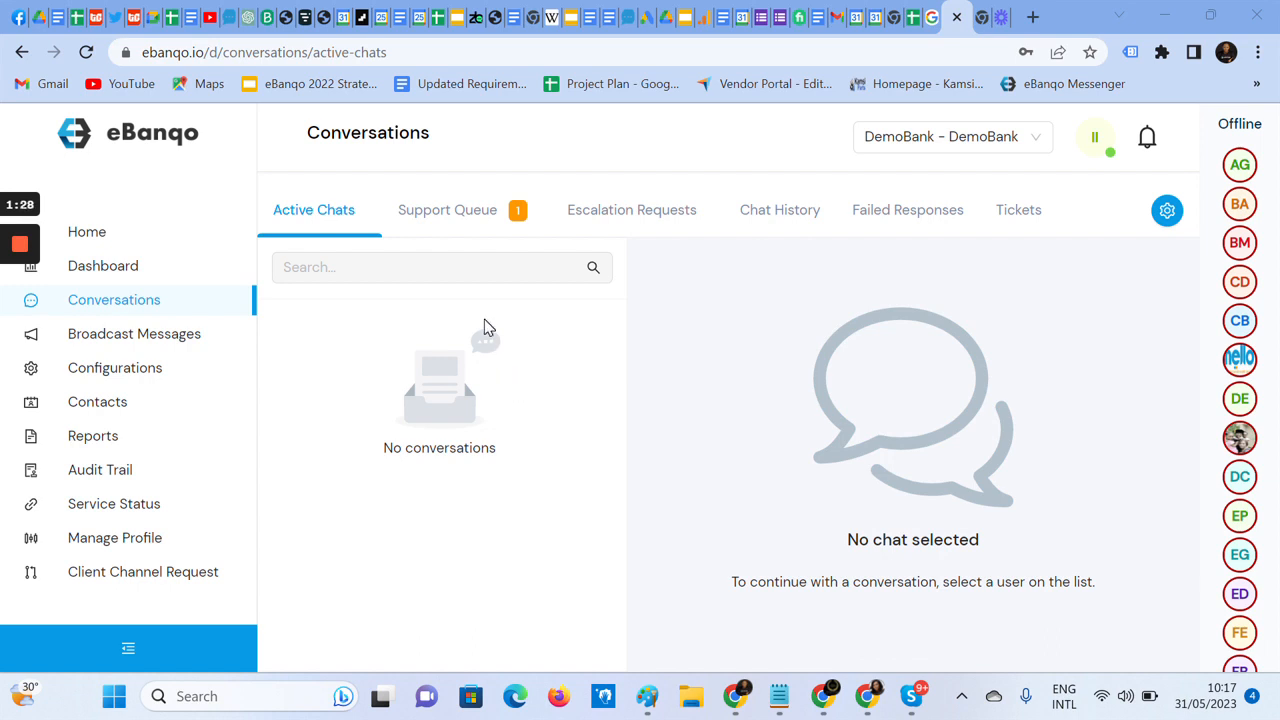
{"action": "left_click", "coordinate": [457, 215]}
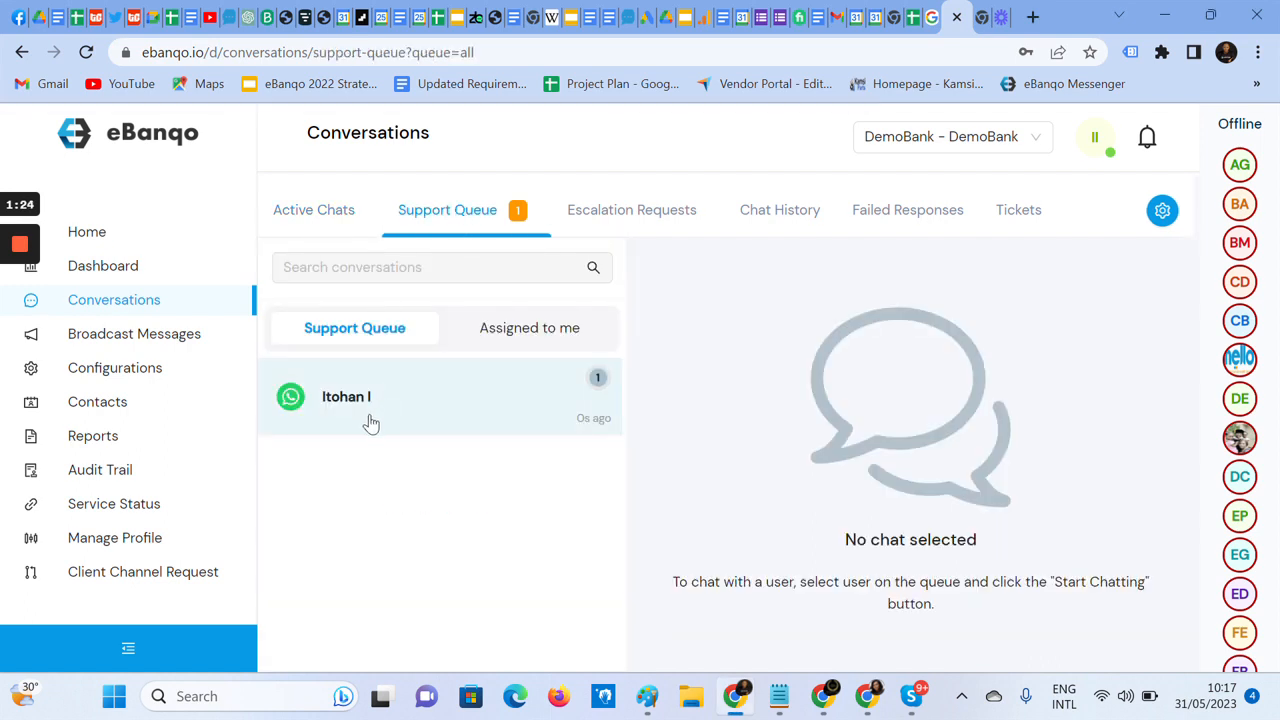
{"action": "left_click", "coordinate": [356, 398]}
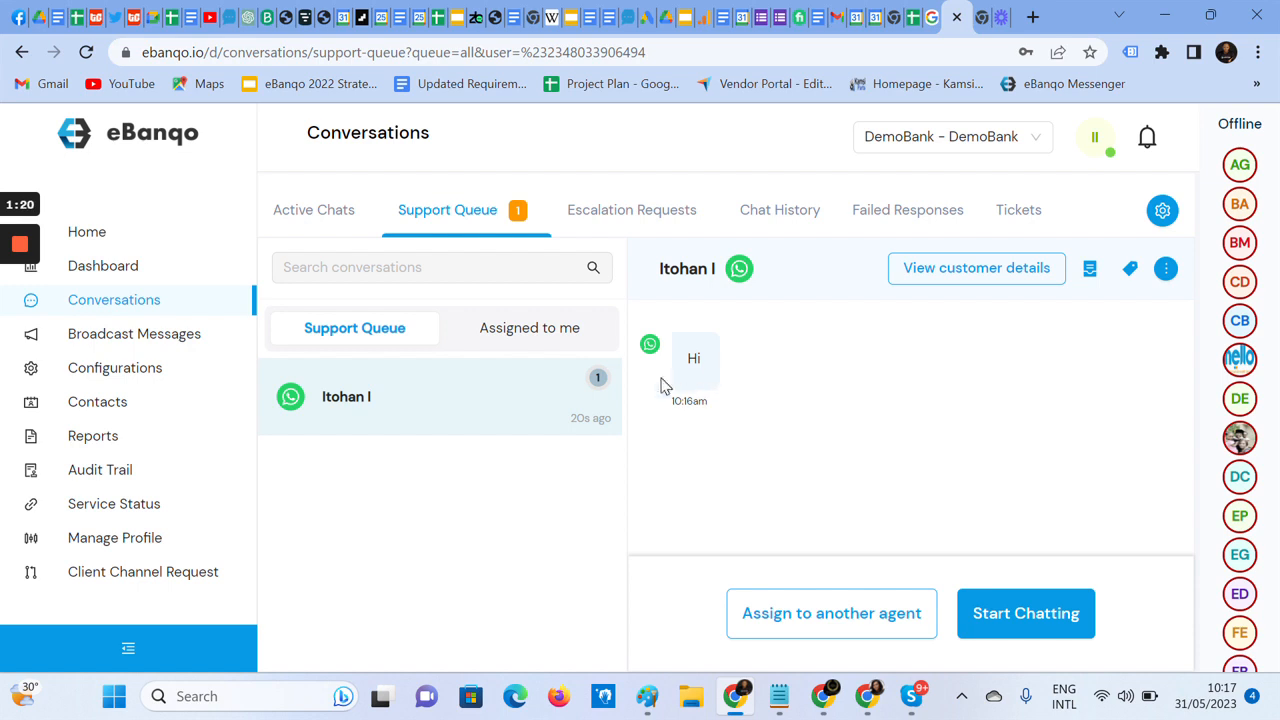
{"action": "left_click", "coordinate": [1003, 616]}
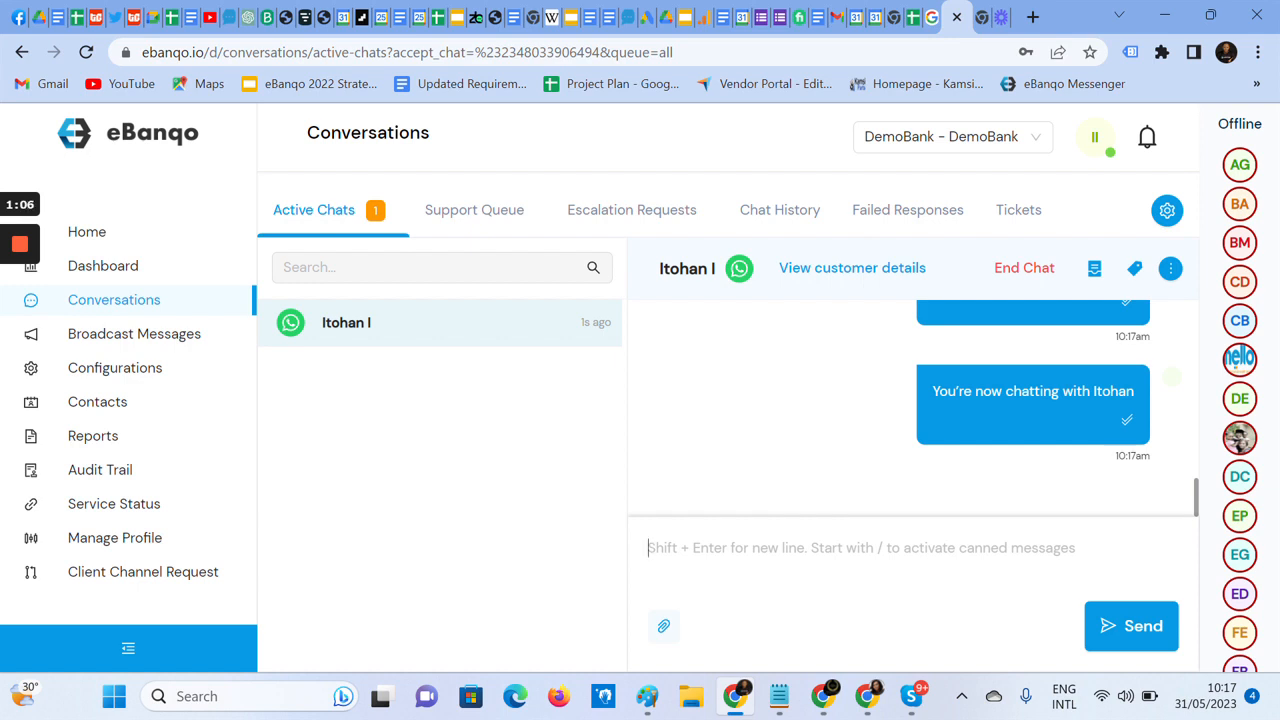
Insert the canned Intro message "Thank you for reaching out to us, how may we help you today" into the chat and send it
{"action": "type", "text": "/"}
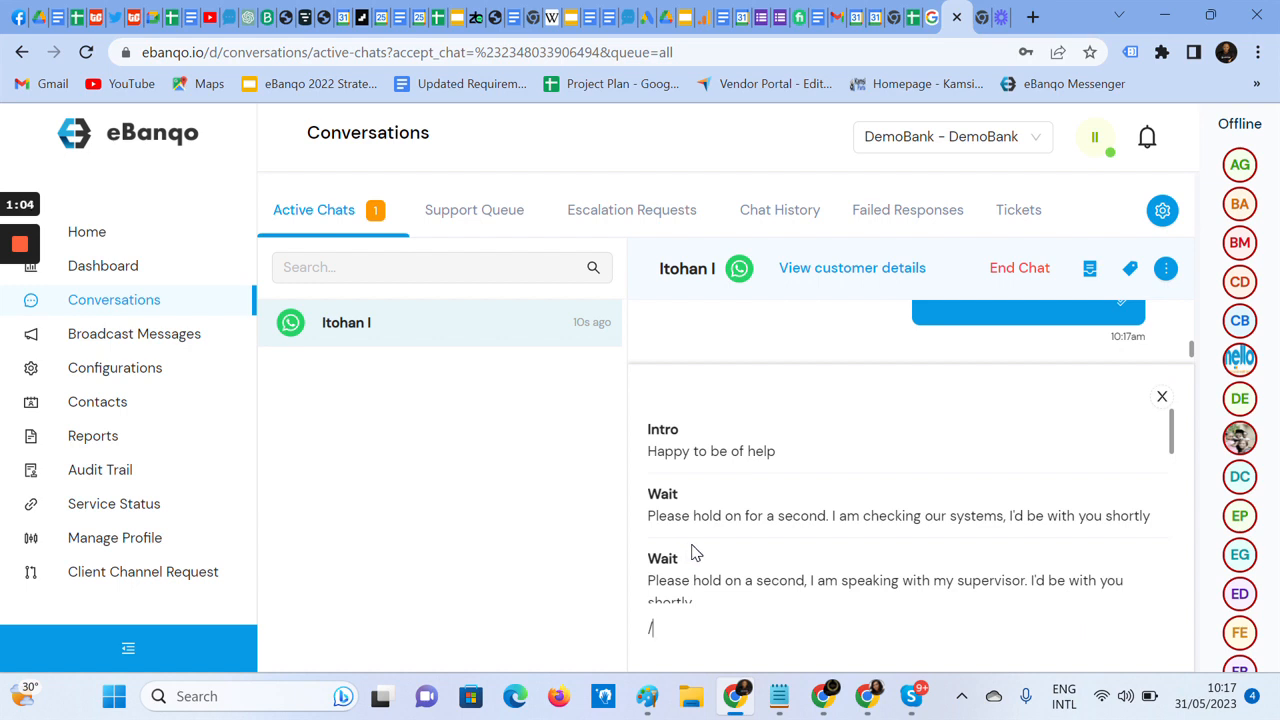
{"action": "scroll", "coordinate": [713, 451], "scroll_direction": "down", "scroll_amount": 6}
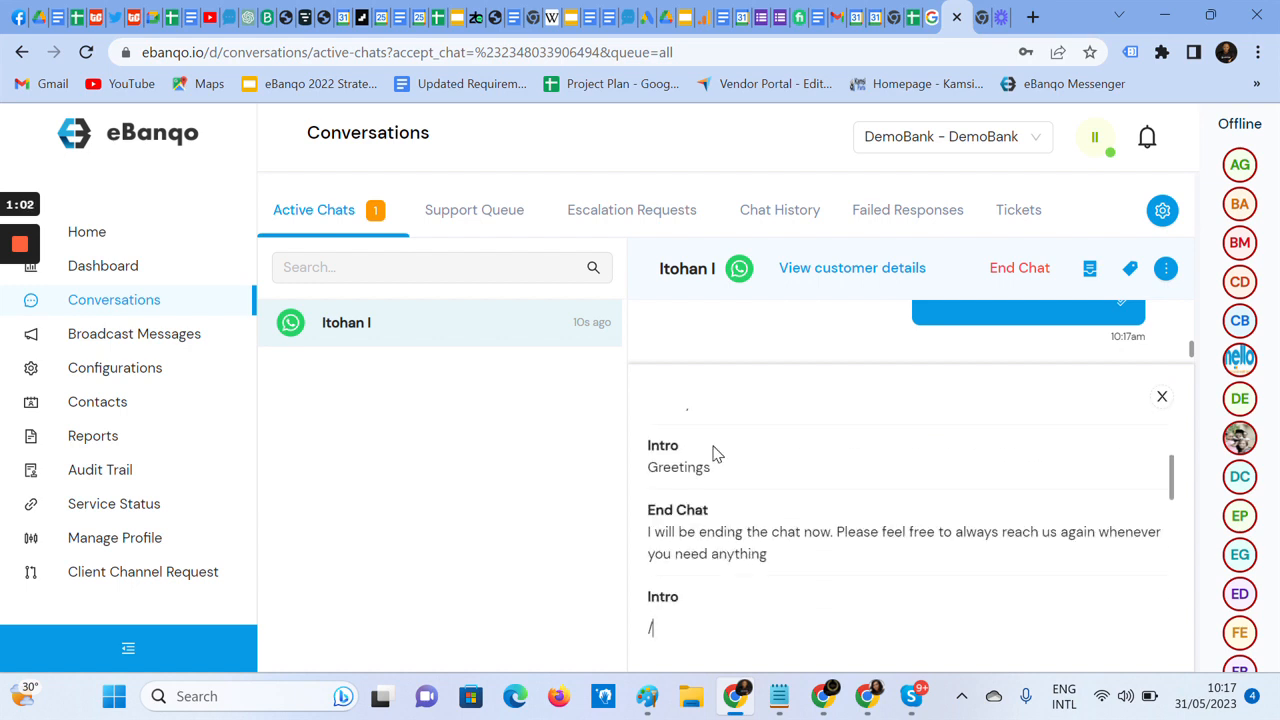
{"action": "scroll", "coordinate": [713, 451], "scroll_direction": "down", "scroll_amount": 2}
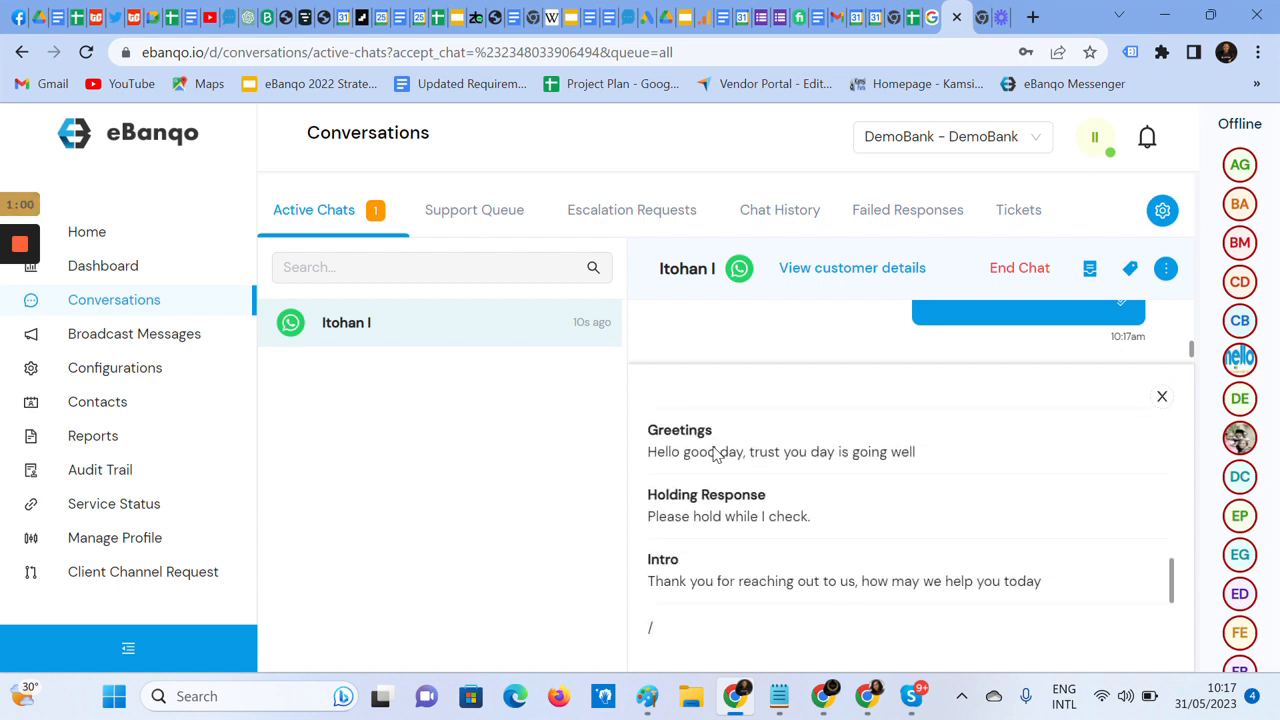
{"action": "double_click", "coordinate": [765, 581]}
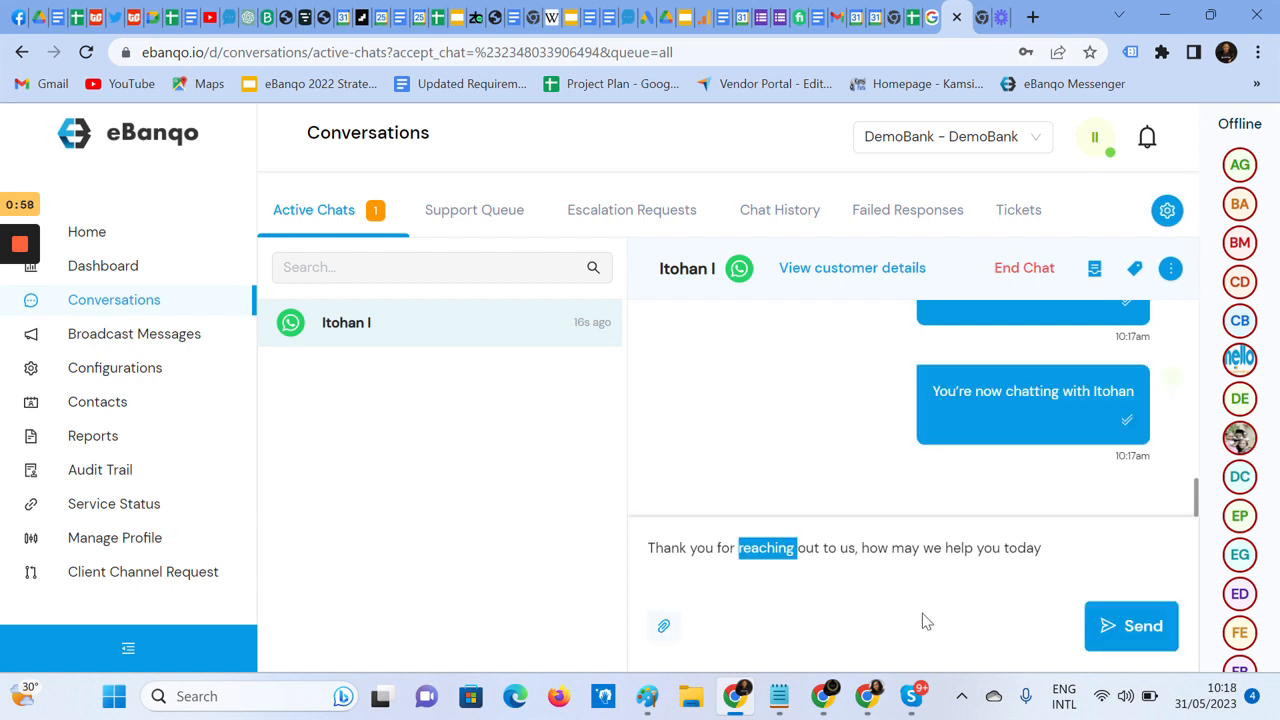
{"action": "left_click", "coordinate": [1109, 627]}
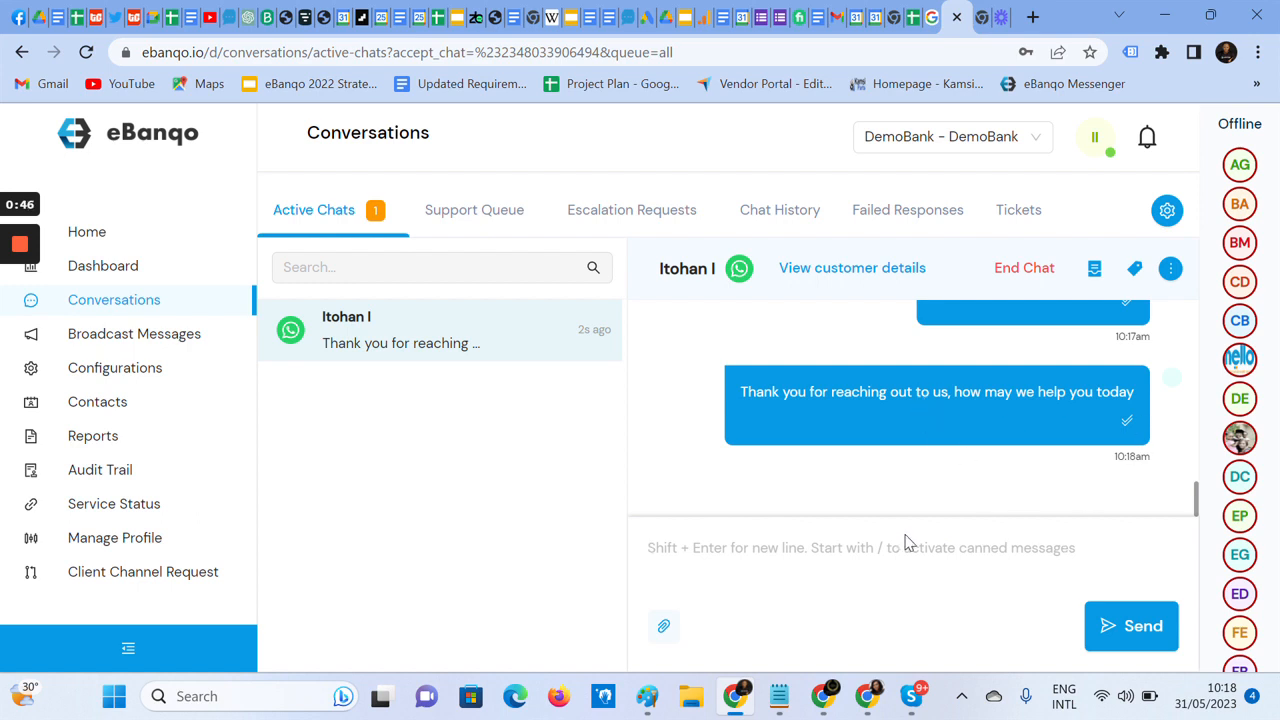
{"action": "scroll", "coordinate": [988, 336], "scroll_direction": "up", "scroll_amount": 1}
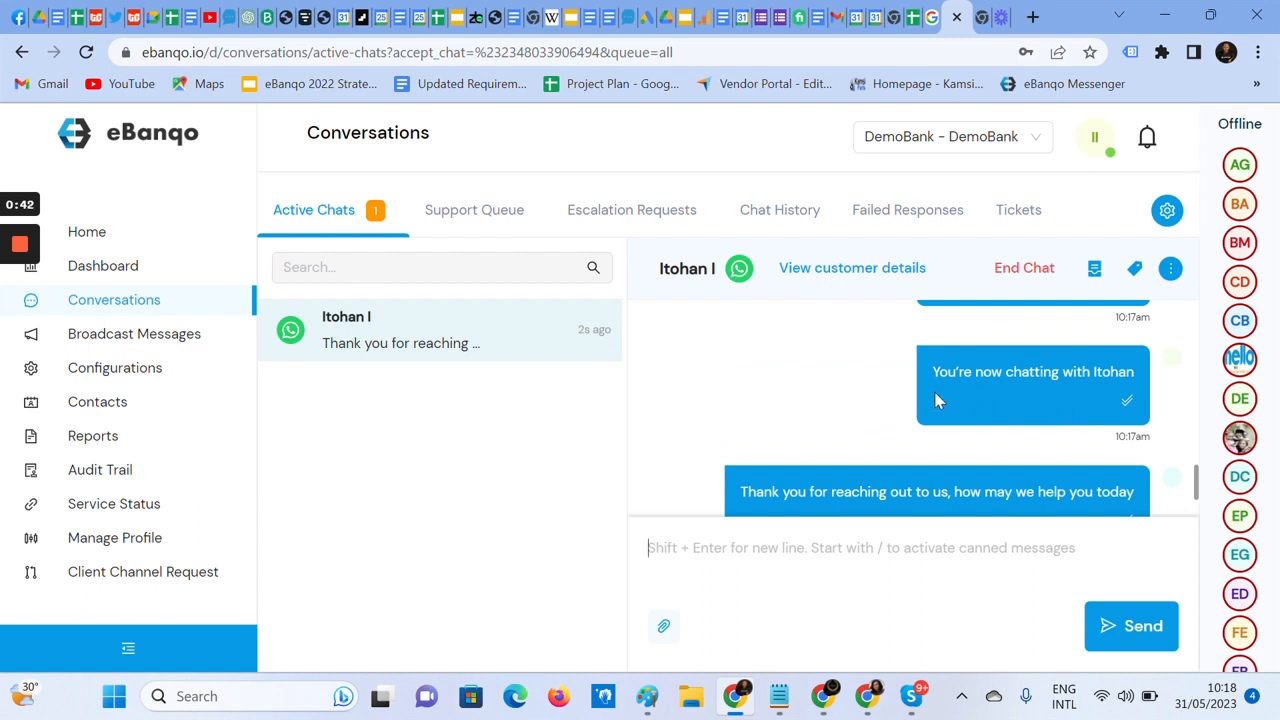
{"action": "scroll", "coordinate": [1155, 455], "scroll_direction": "down", "scroll_amount": 1}
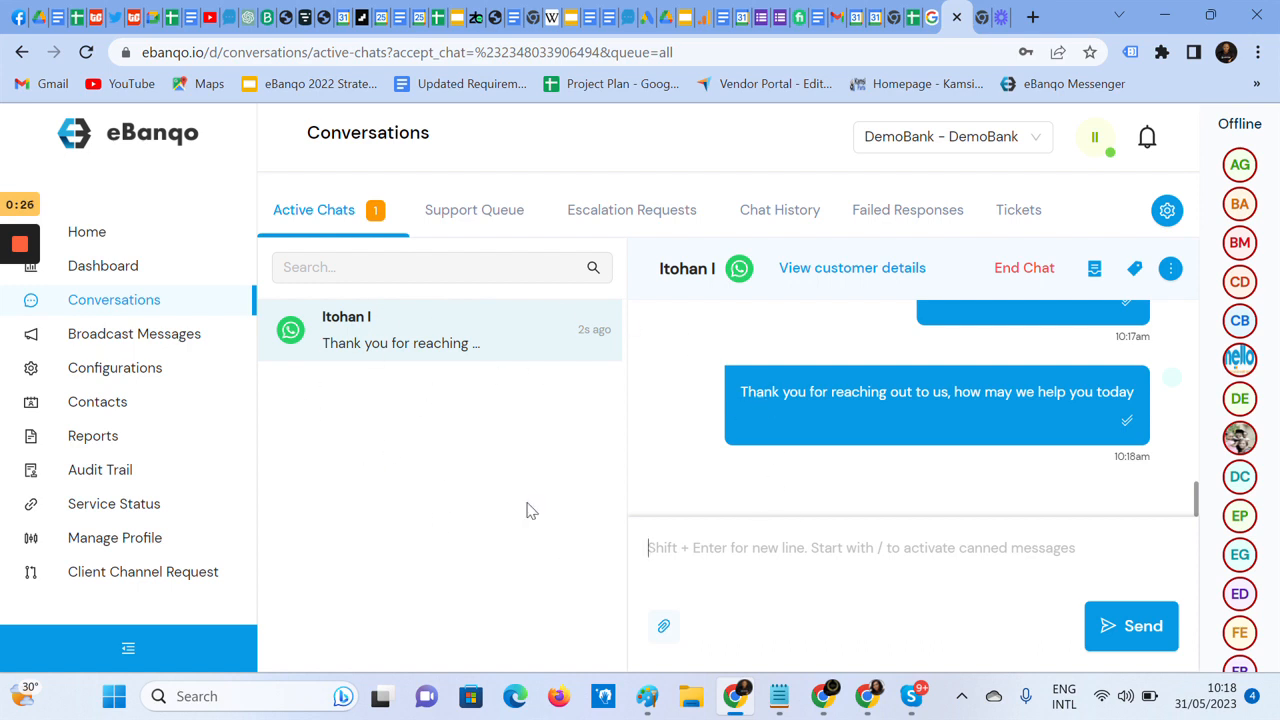
{"action": "mouse_move", "coordinate": [12, 252]}
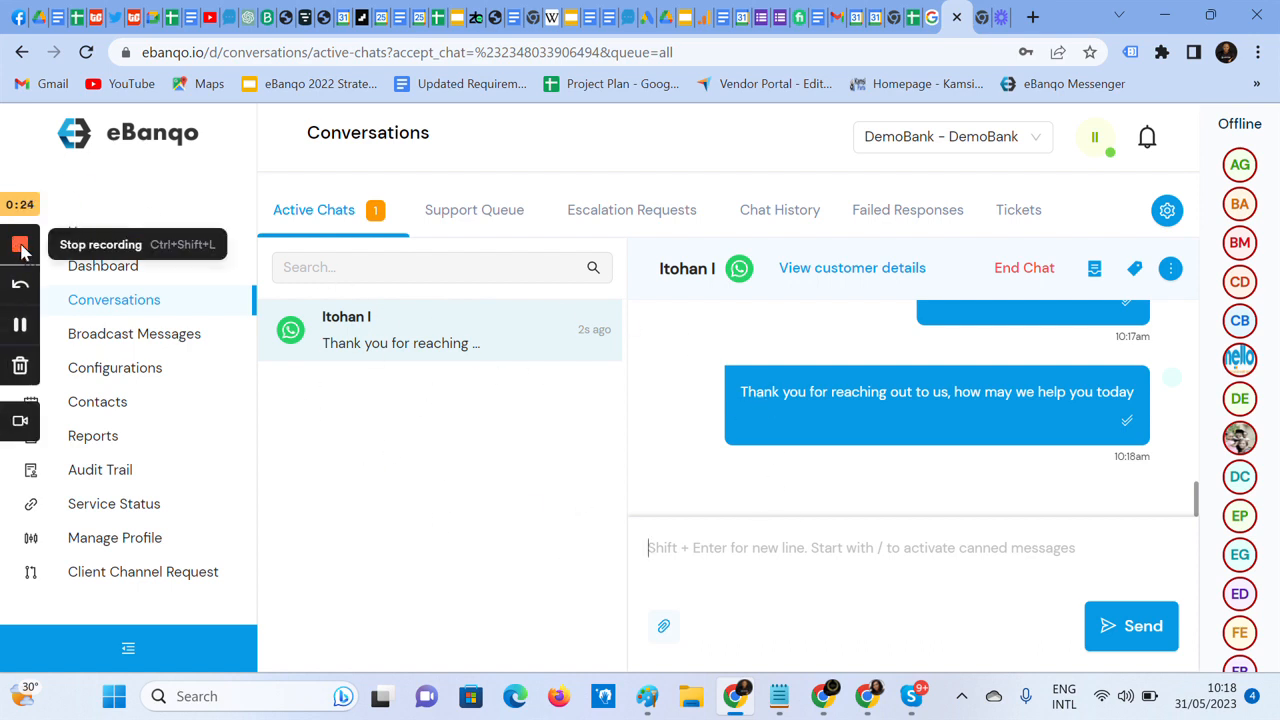